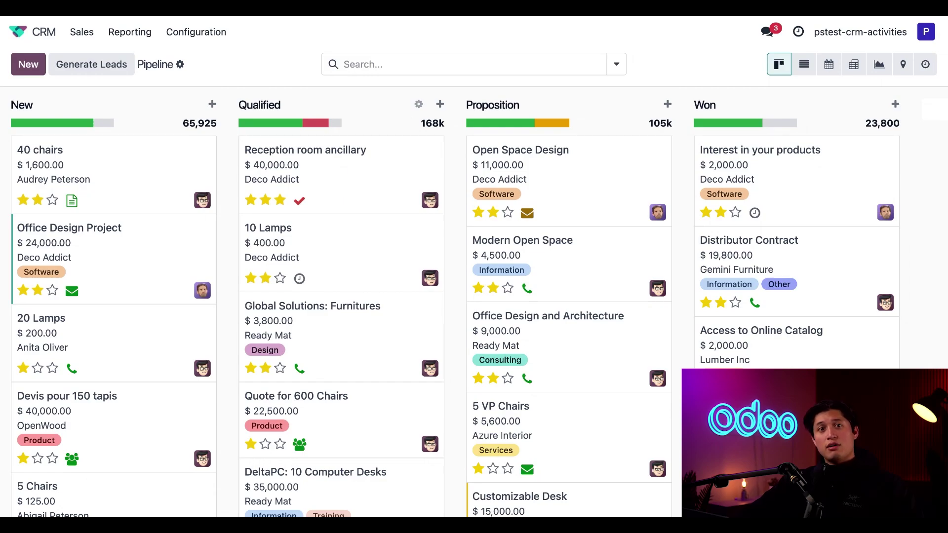
# Filter Qualified to its planned-activity opportunities (126k) and scroll down to the 5 Chairs card.
pyautogui.click(289, 125)
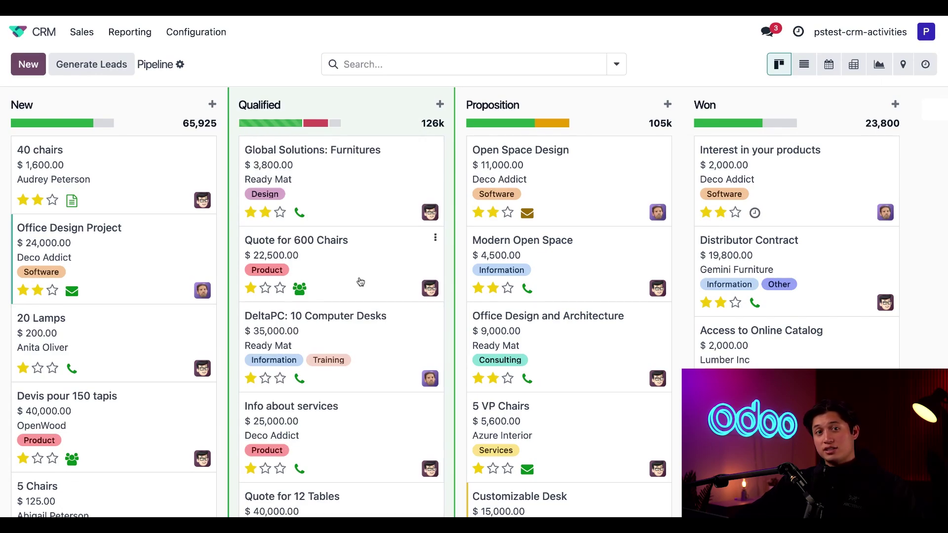
pyautogui.scroll(-3, 362, 284)
pyautogui.scroll(3, 362, 285)
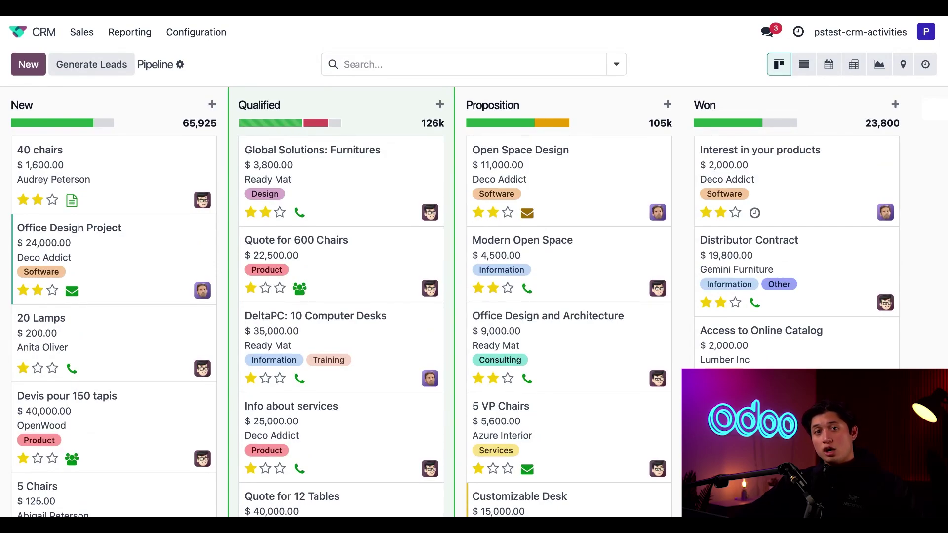
pyautogui.scroll(-3, 232, 262)
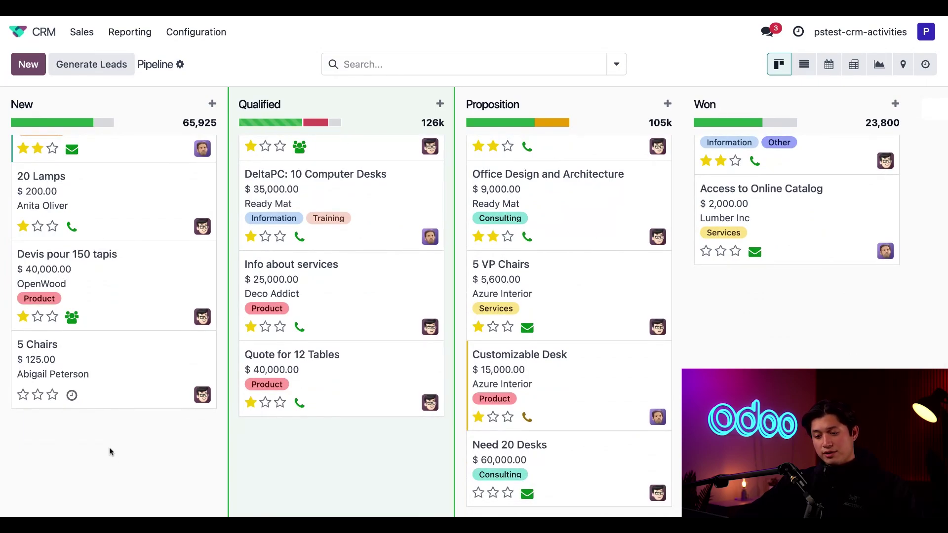
# Schedule a Call on 5 Chairs titled 'GO OVER QUOTES FOR THE CHAIRS', due November 15.
pyautogui.click(71, 395)
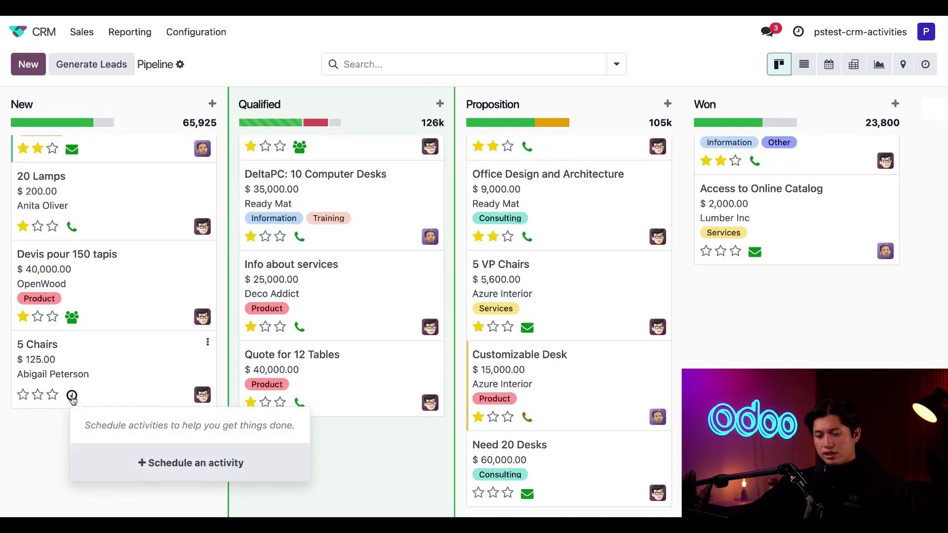
pyautogui.click(176, 464)
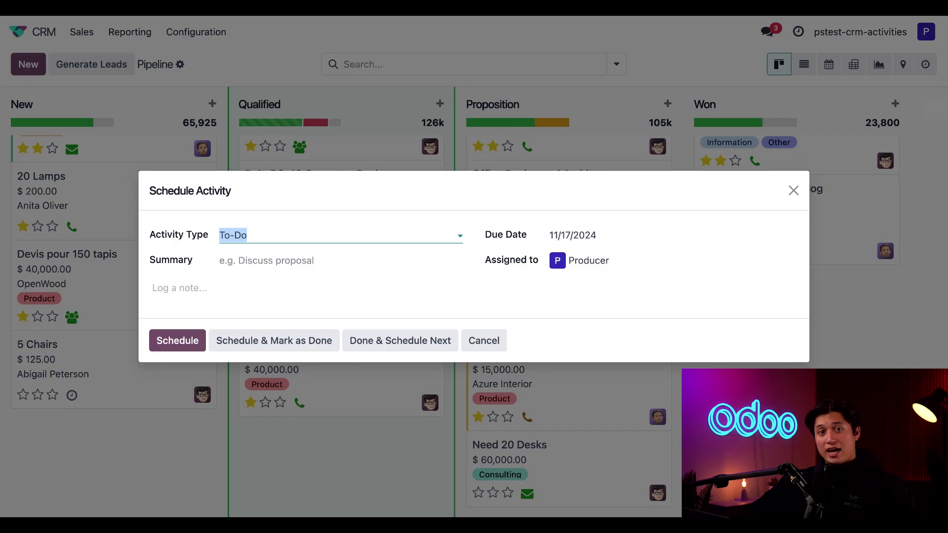
pyautogui.click(307, 234)
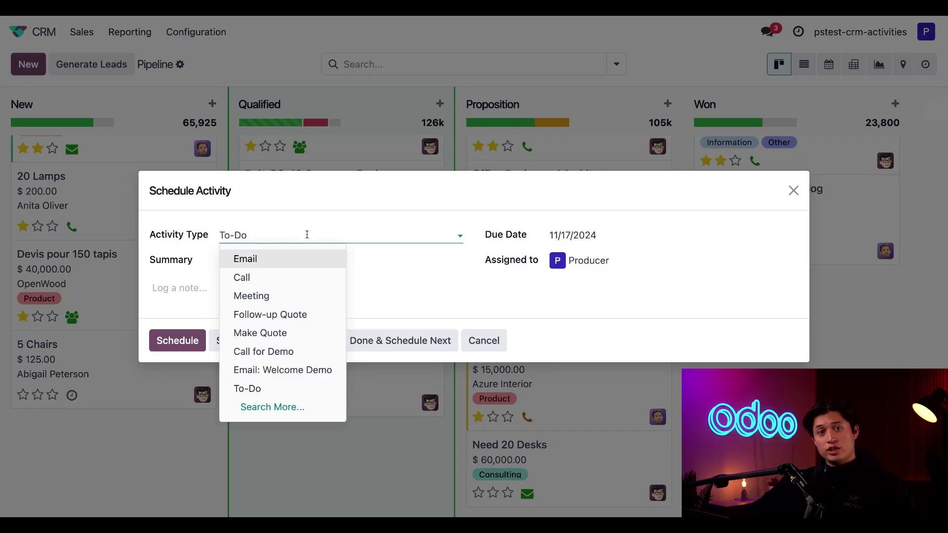
pyautogui.click(293, 278)
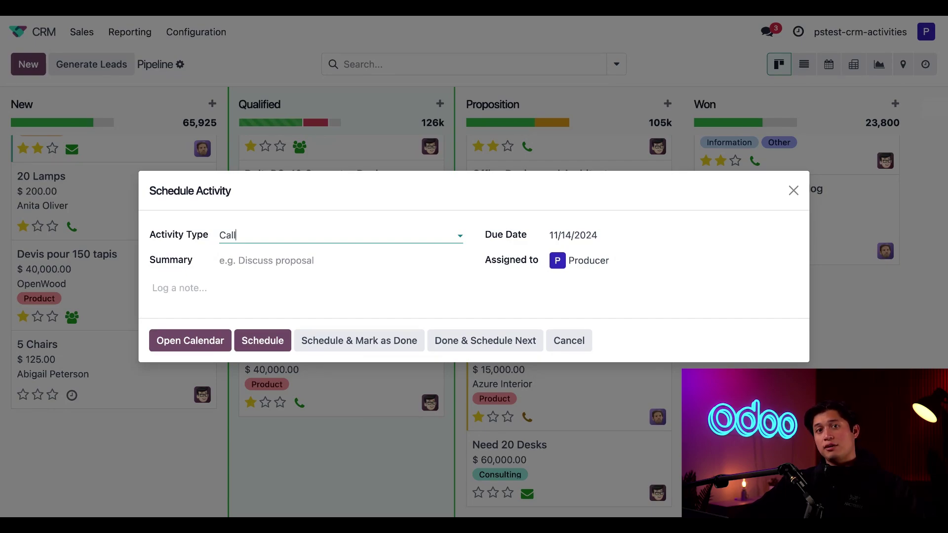
pyautogui.click(306, 258)
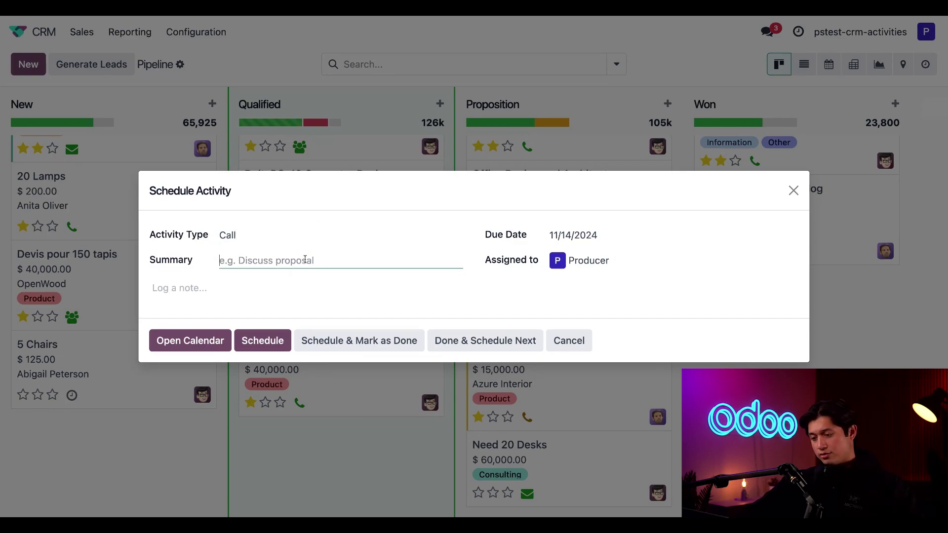
pyautogui.write('GO OVER QUO')
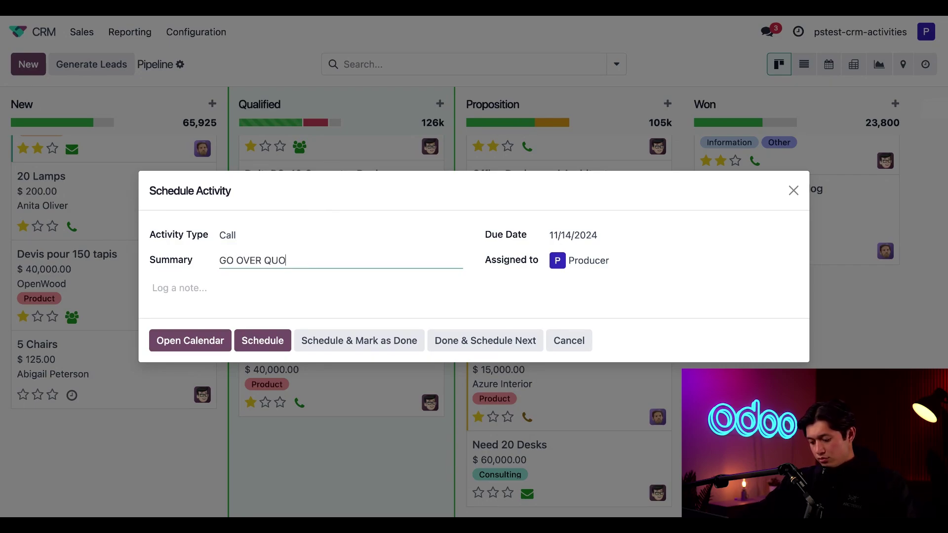
pyautogui.write('TES F')
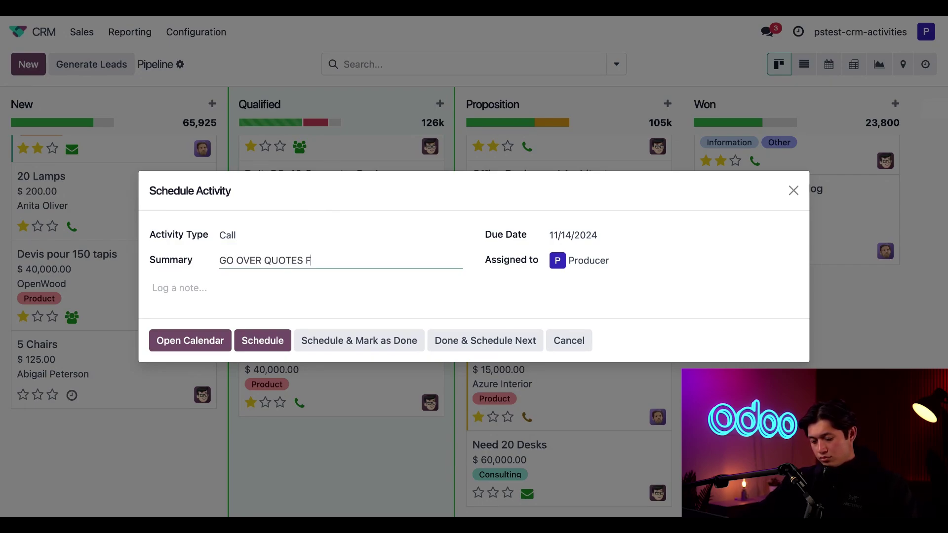
pyautogui.write('OR THE CHAIRS')
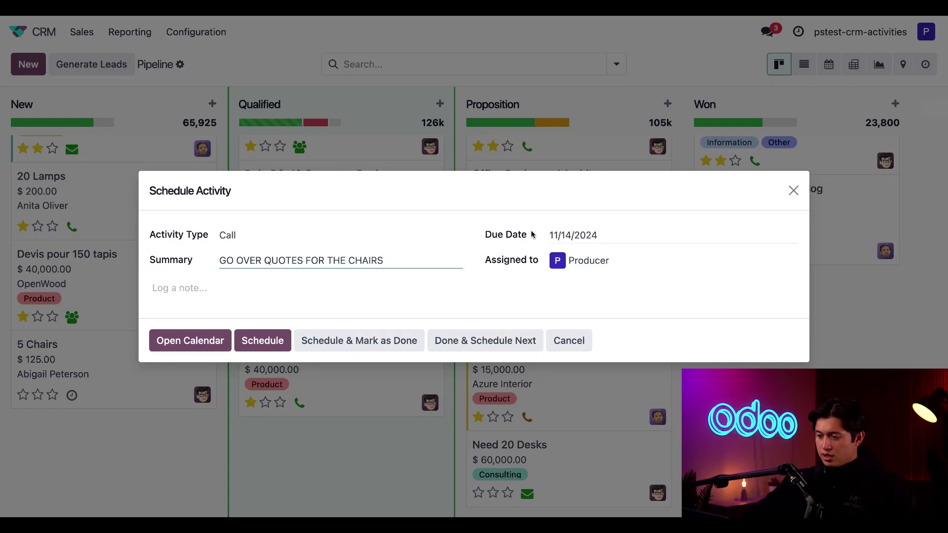
pyautogui.click(598, 235)
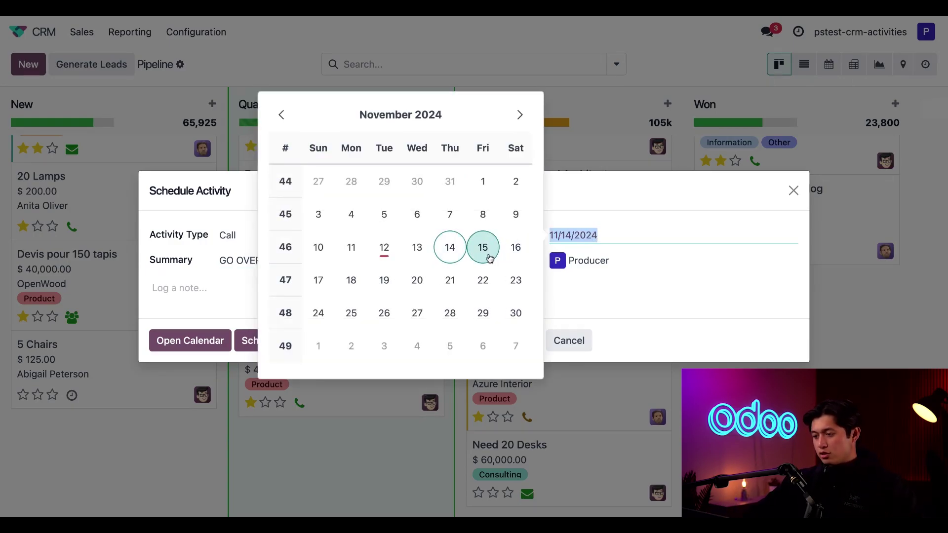
pyautogui.click(487, 254)
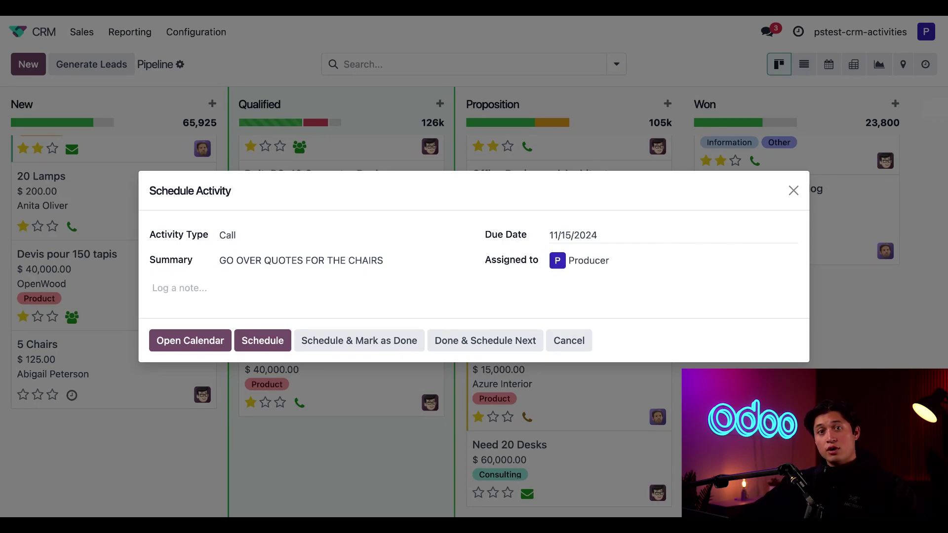
pyautogui.click(200, 346)
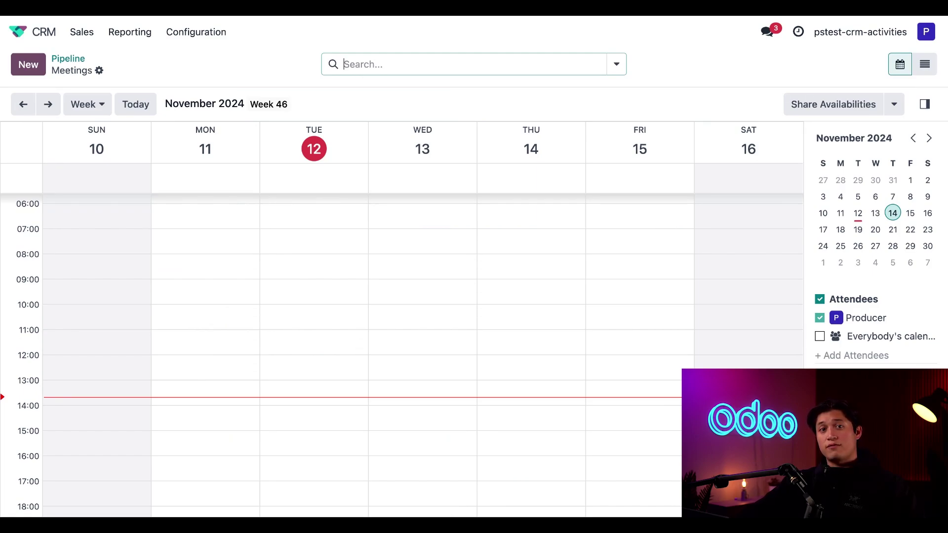
# Draft a new event on Thursday 14 from 10:45 to 12:00 in the Meetings calendar.
pyautogui.moveTo(529, 328); pyautogui.dragTo(532, 355)
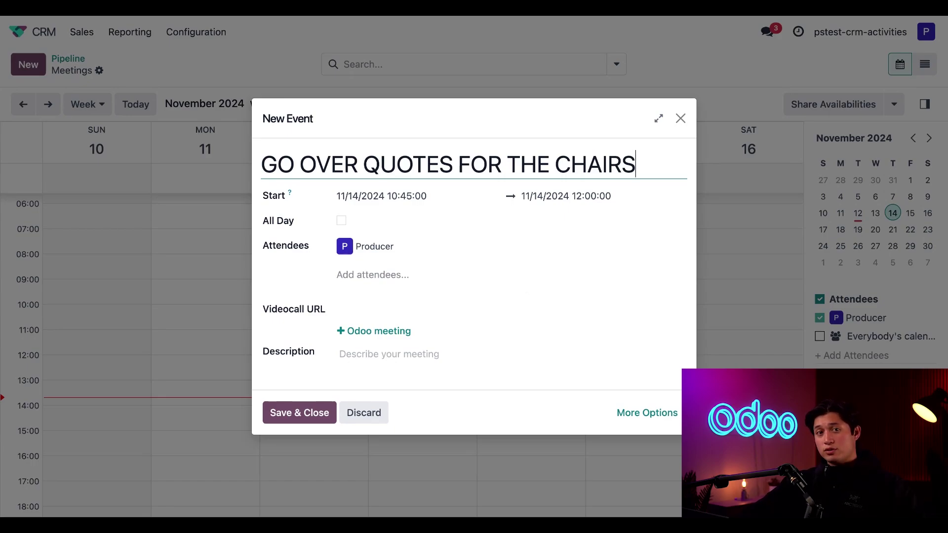
# Discard the draft, pick 9:00–11:00 availability on Thursday 14 and Friday 15, and copy the booking link.
pyautogui.click(680, 119)
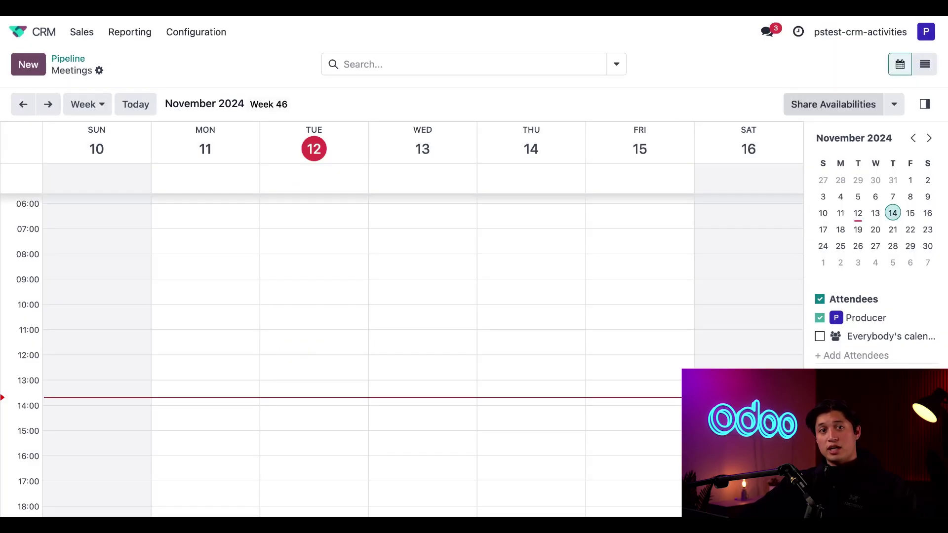
pyautogui.click(821, 106)
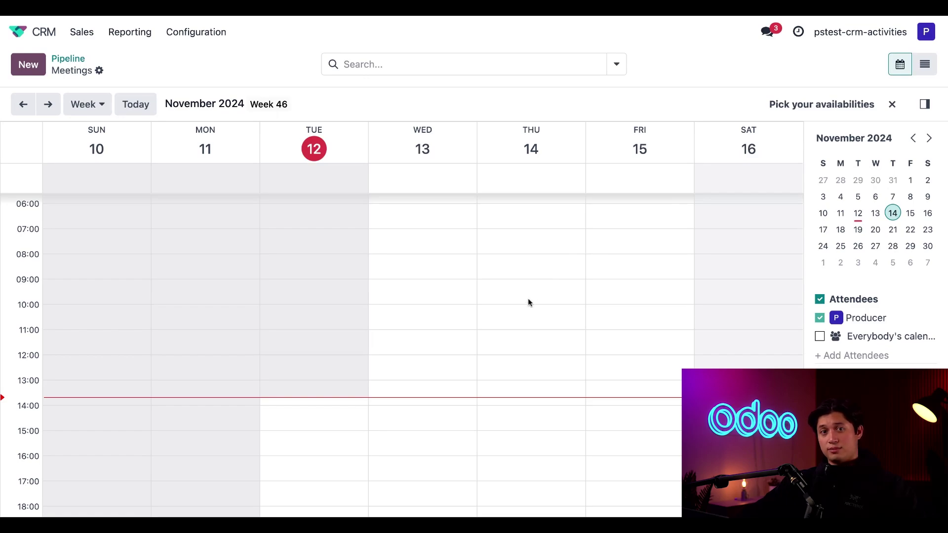
pyautogui.moveTo(531, 286); pyautogui.dragTo(534, 324)
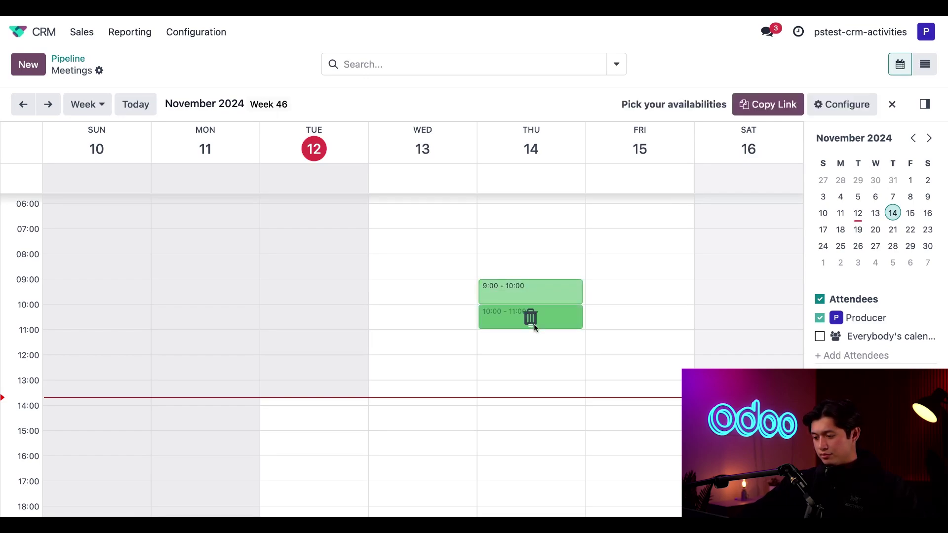
pyautogui.moveTo(597, 281); pyautogui.dragTo(606, 325)
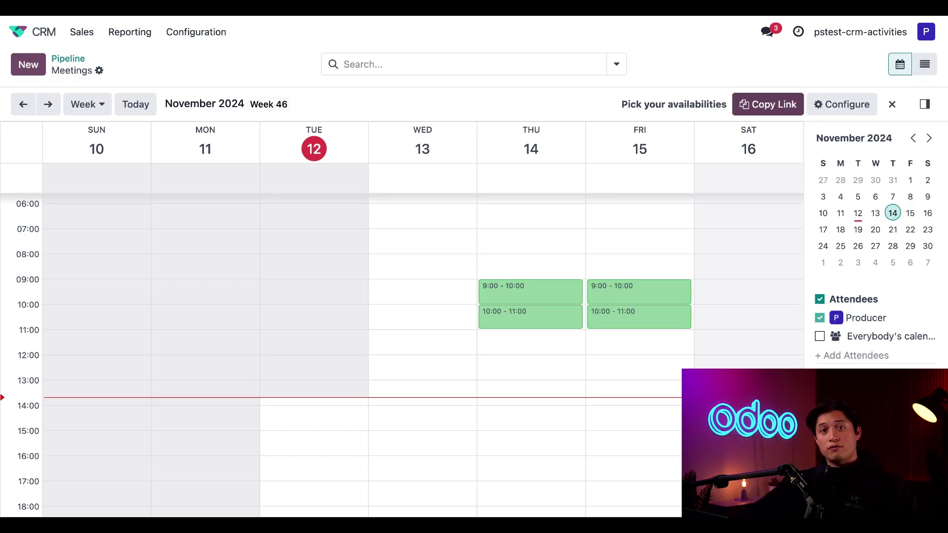
pyautogui.click(768, 104)
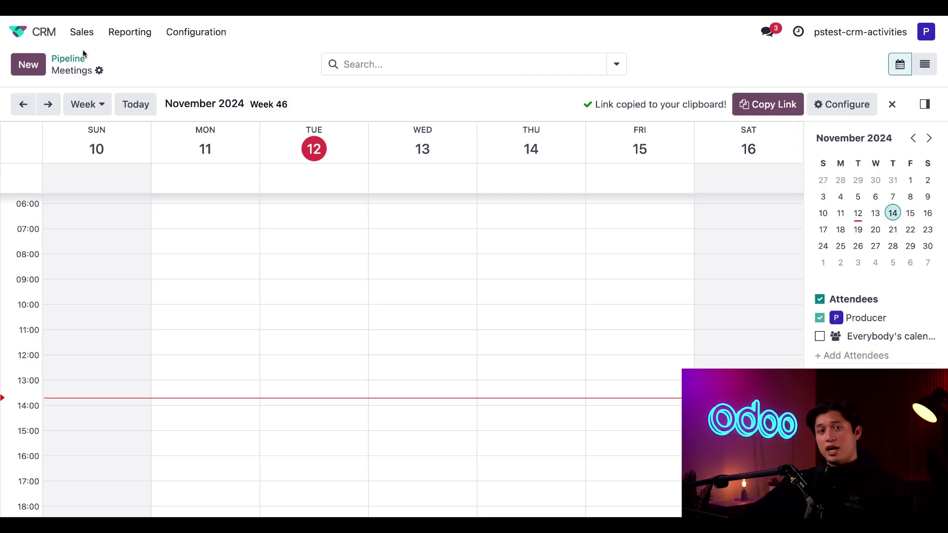
# Message 5 Chairs the booking link with 'This is a call invitation to discuss the 5 chairs'.
pyautogui.click(68, 58)
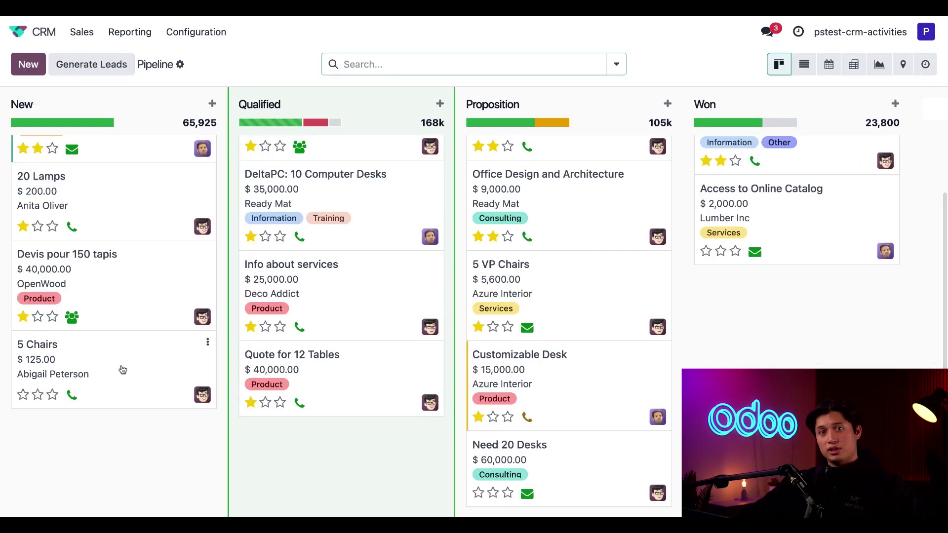
pyautogui.moveTo(111, 369)
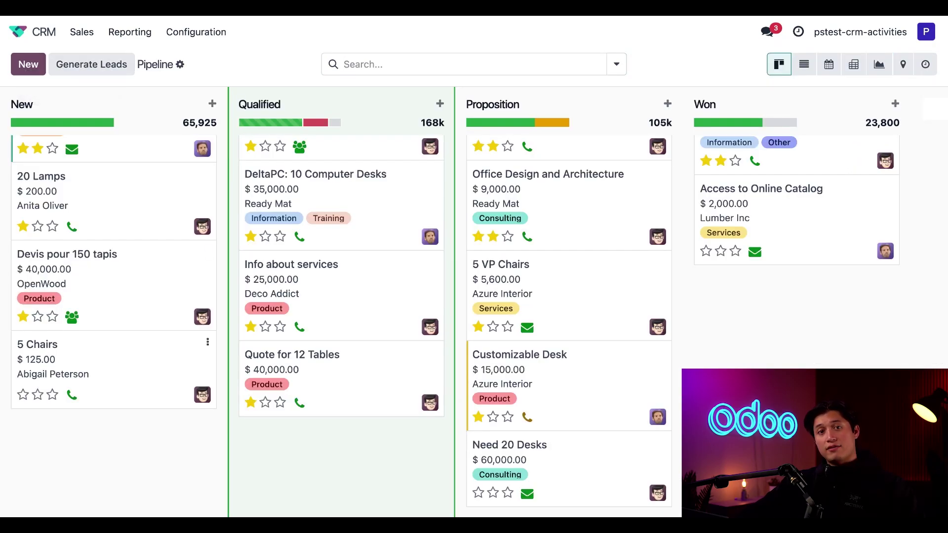
pyautogui.click(123, 370)
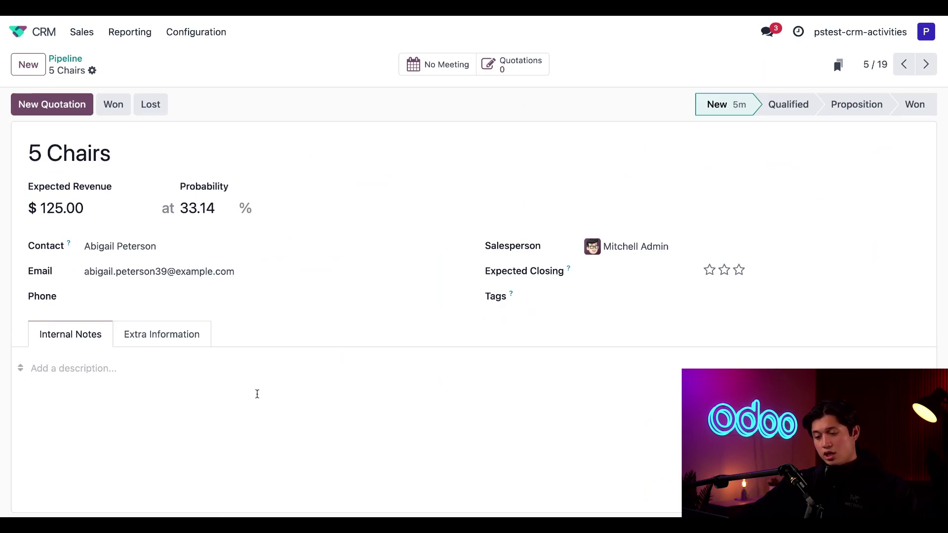
pyautogui.scroll(-3, 257, 392)
pyautogui.click(77, 394)
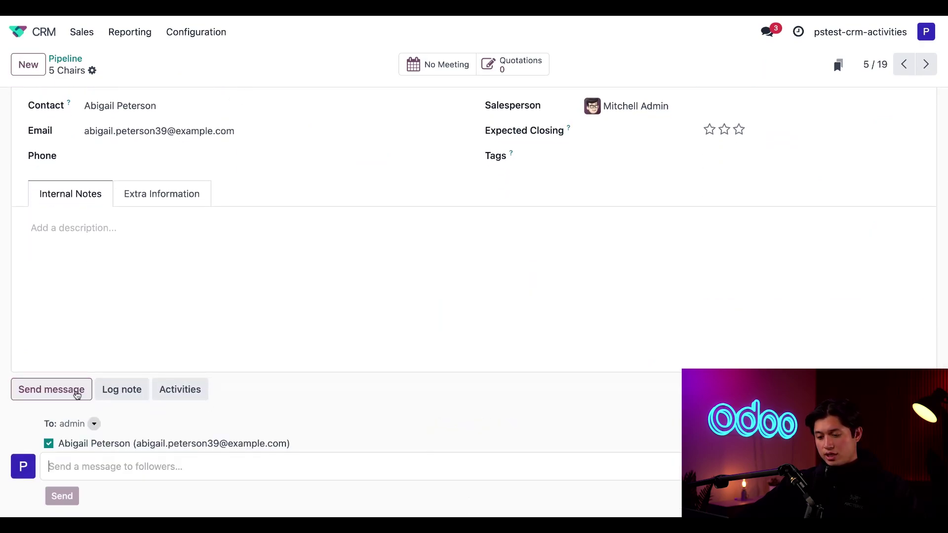
pyautogui.hotkey('ctrl', 'v')
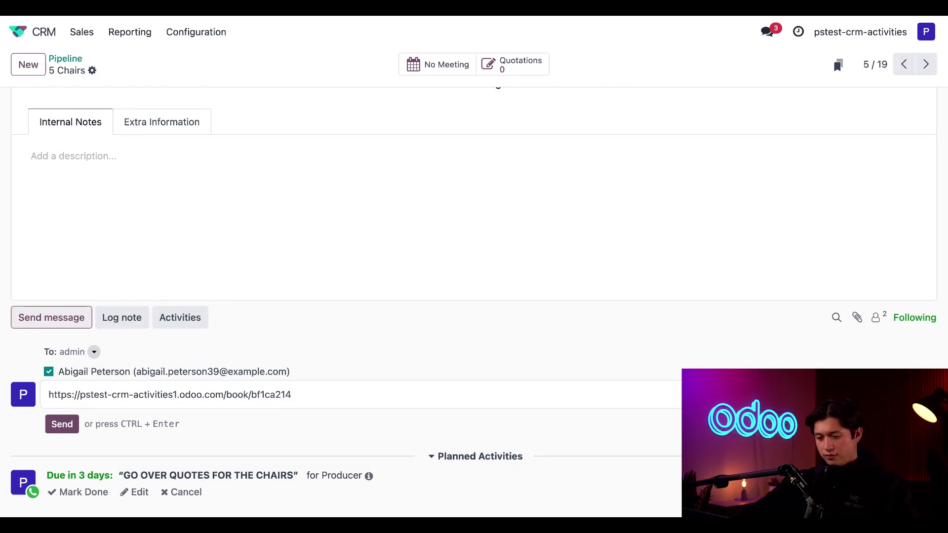
pyautogui.press('Return')
pyautogui.press('Return')
pyautogui.write('This is a call invitation to discuss the 5 chairs')
pyautogui.press('Return')
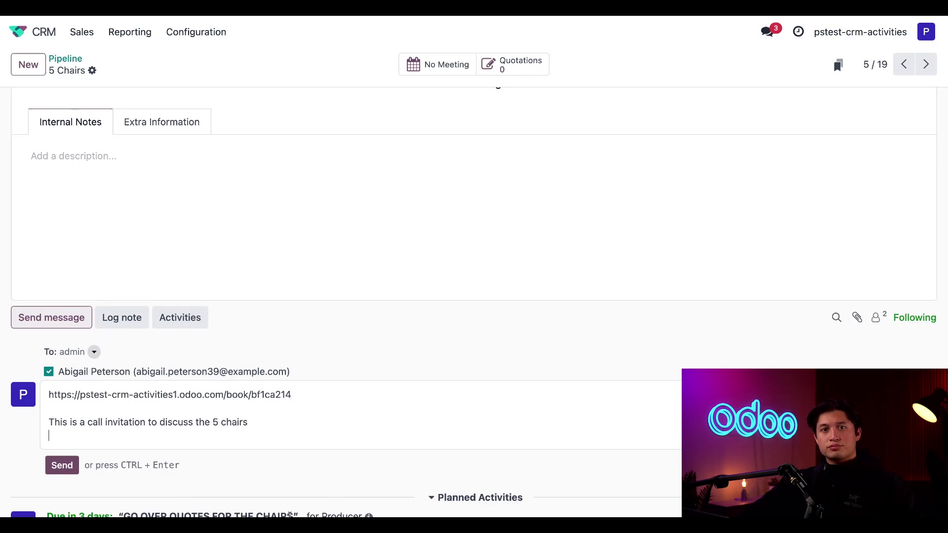
pyautogui.click(72, 470)
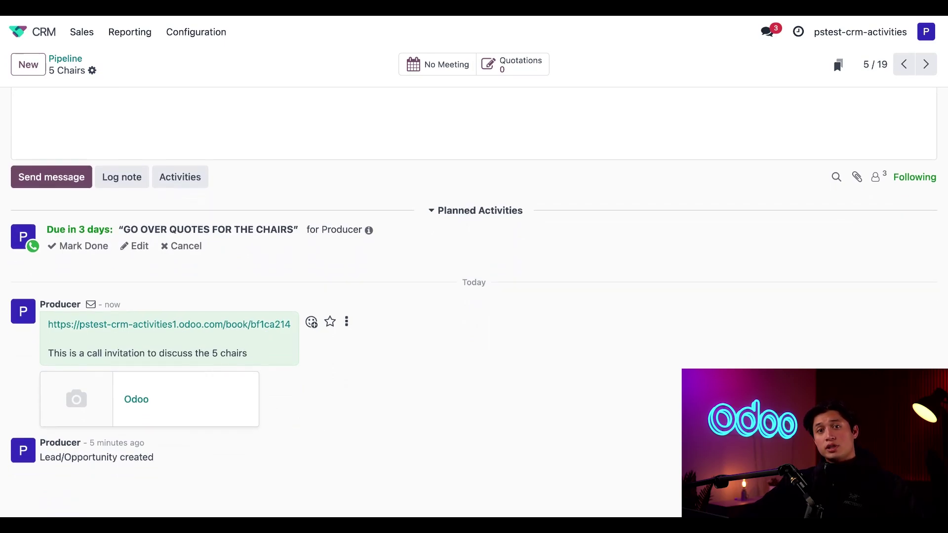
# Follow the chatter booking link and choose Friday 15 November at 10:00 AM.
pyautogui.click(228, 330)
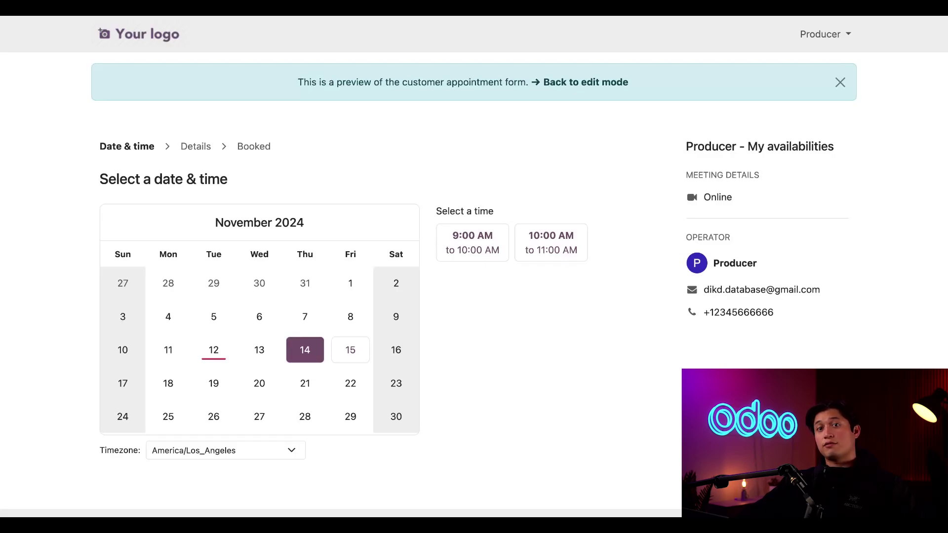
pyautogui.click(352, 359)
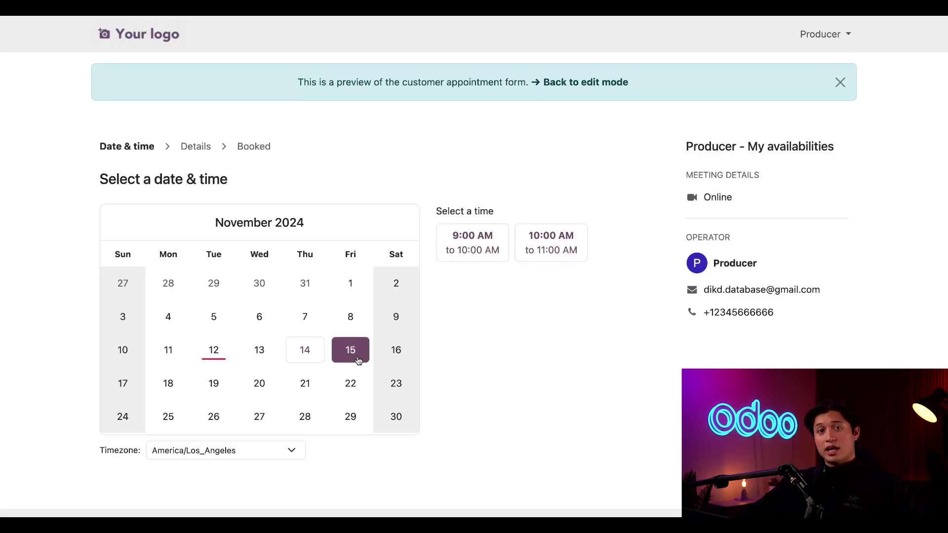
pyautogui.click(554, 254)
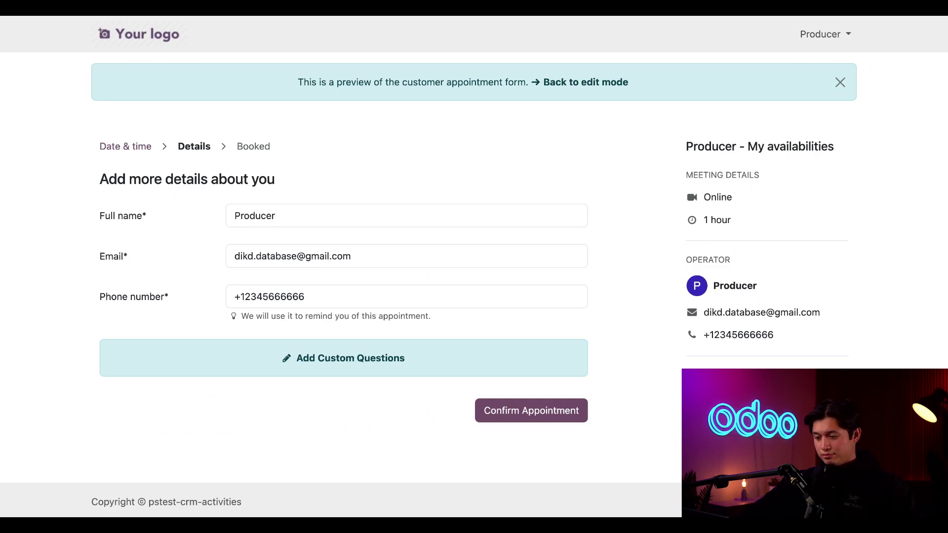
# Confirm the booking and review the scheduled Fri Nov 15, 10:00 AM online appointment.
pyautogui.click(560, 409)
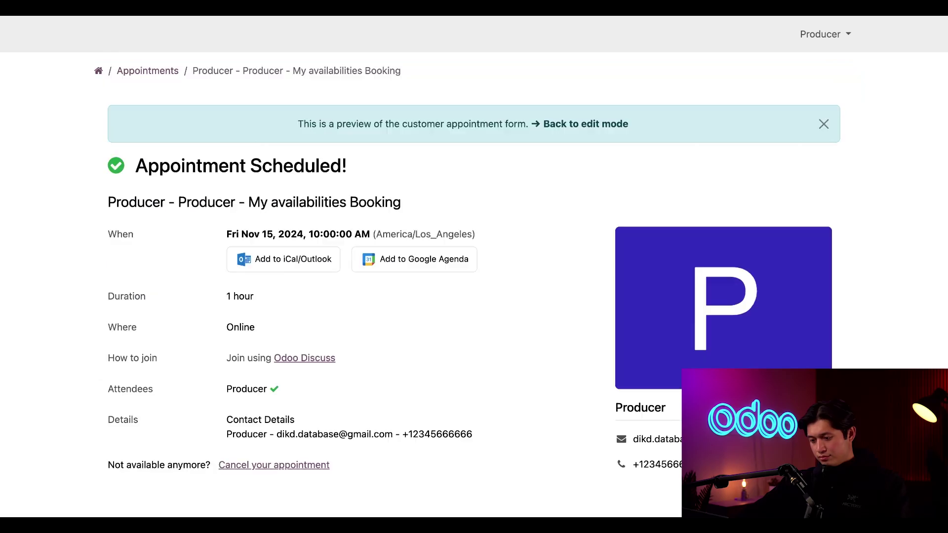
pyautogui.scroll(-1, 474, 266)
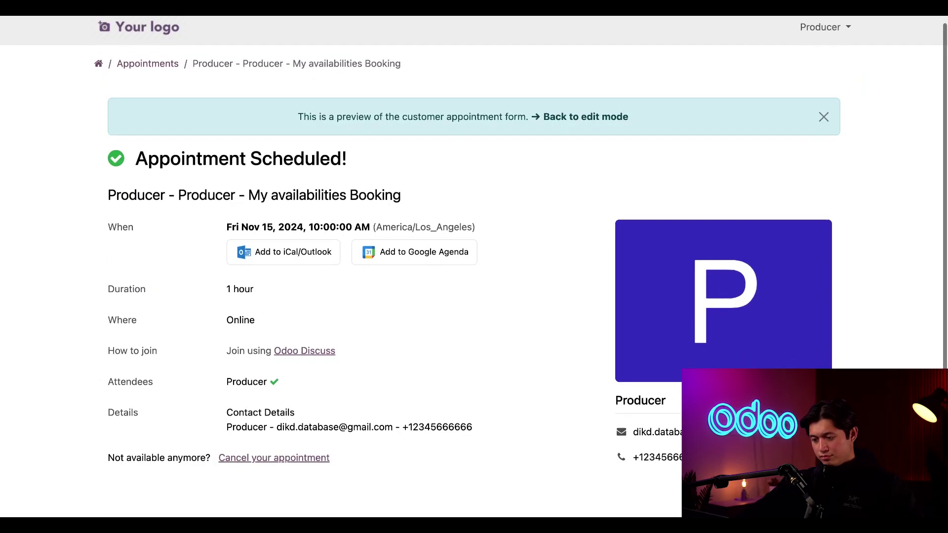
pyautogui.scroll(-1, 474, 267)
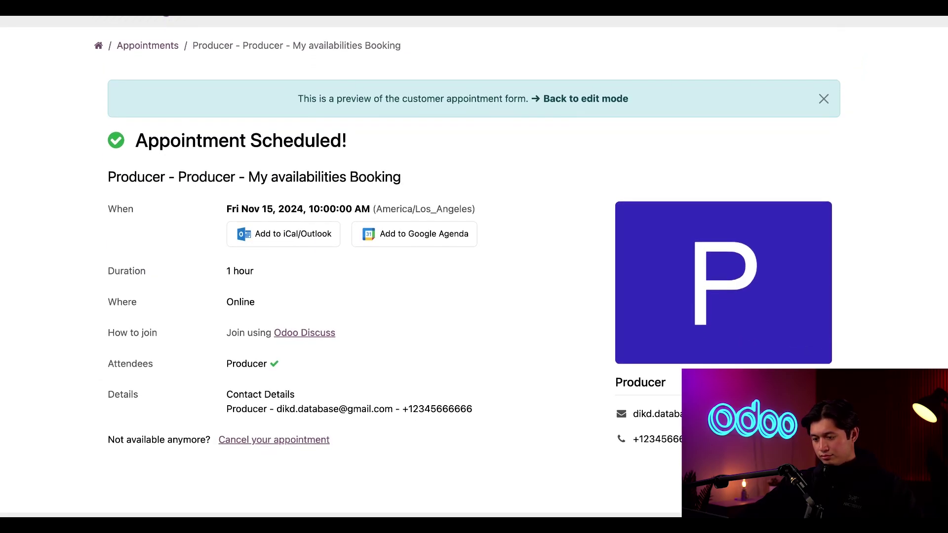